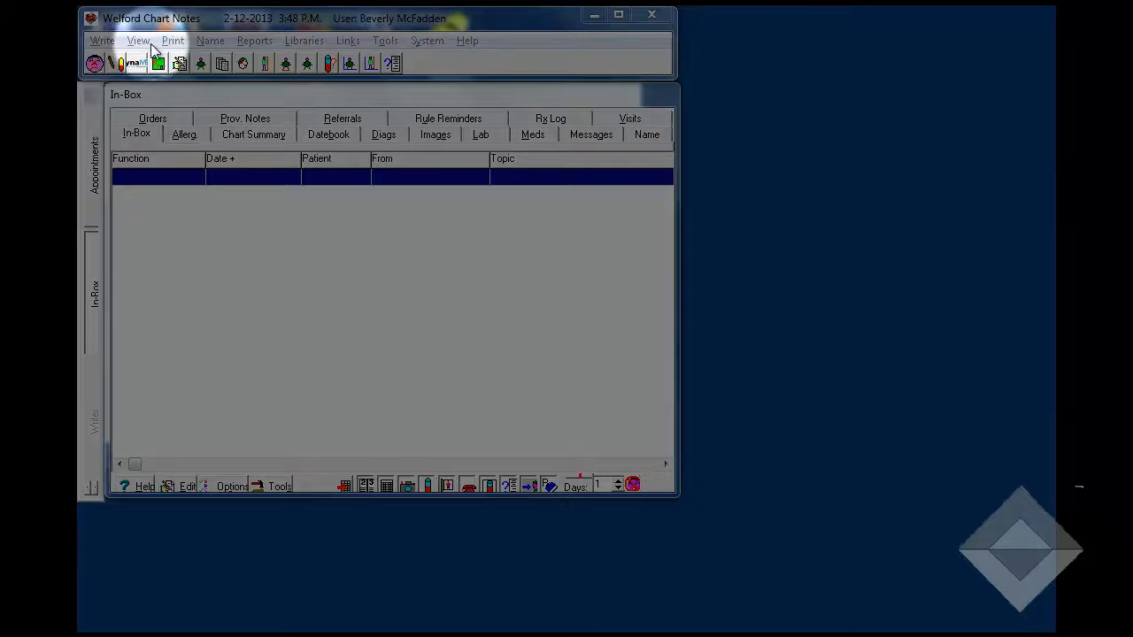
- Open the referrals for all patients and start a new referral entry
{"action": "left_click", "coordinate": [139, 44]}
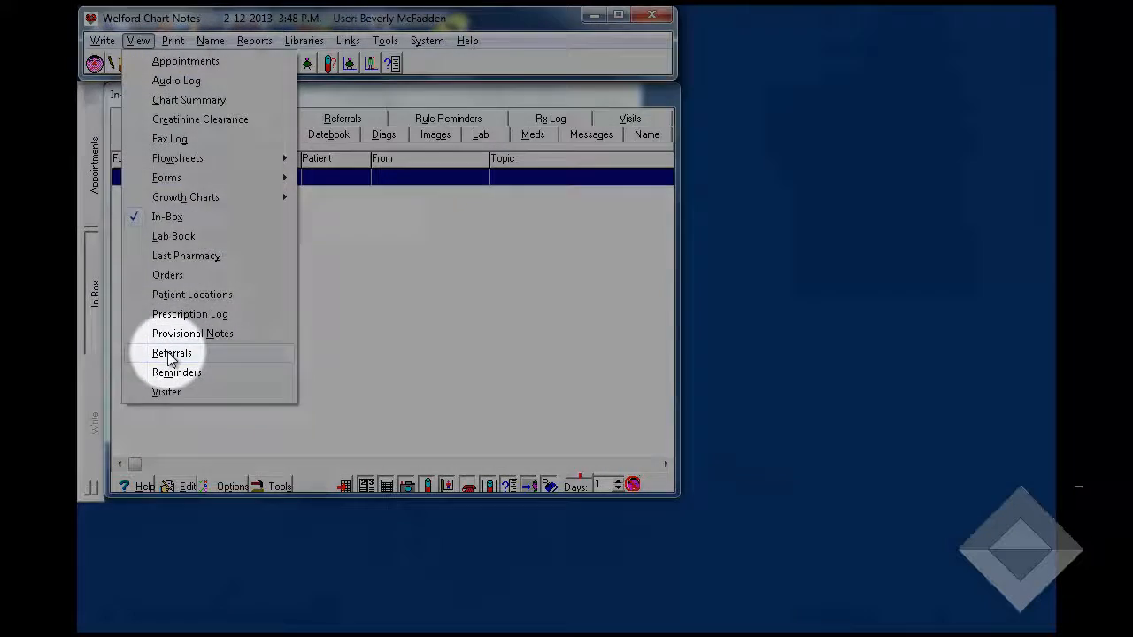
{"action": "left_click", "coordinate": [171, 353]}
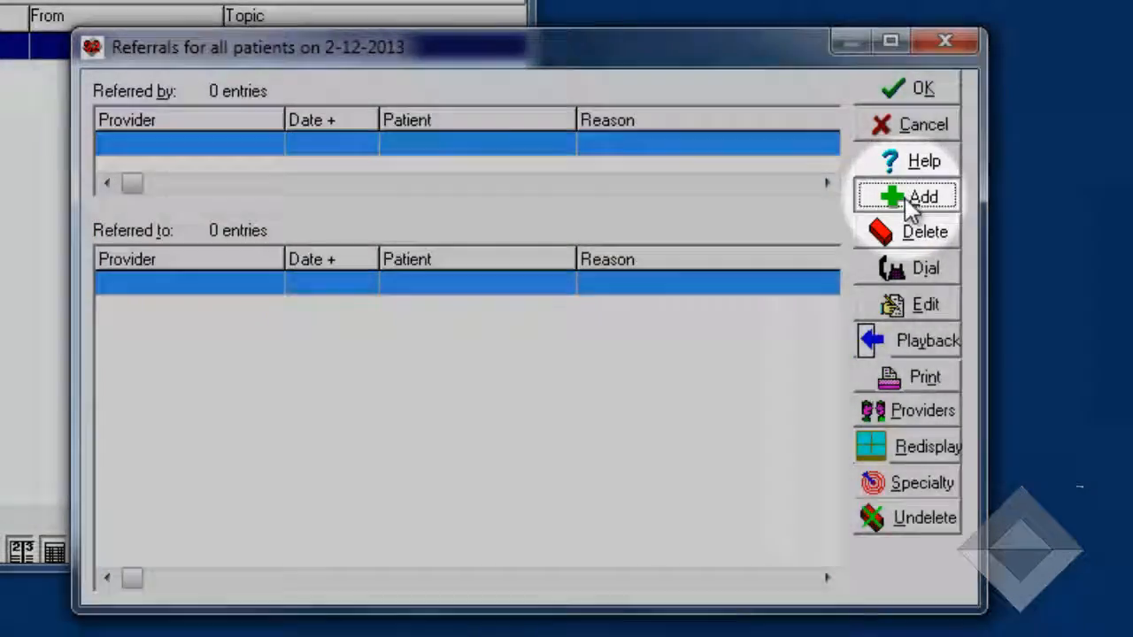
{"action": "left_click", "coordinate": [912, 198]}
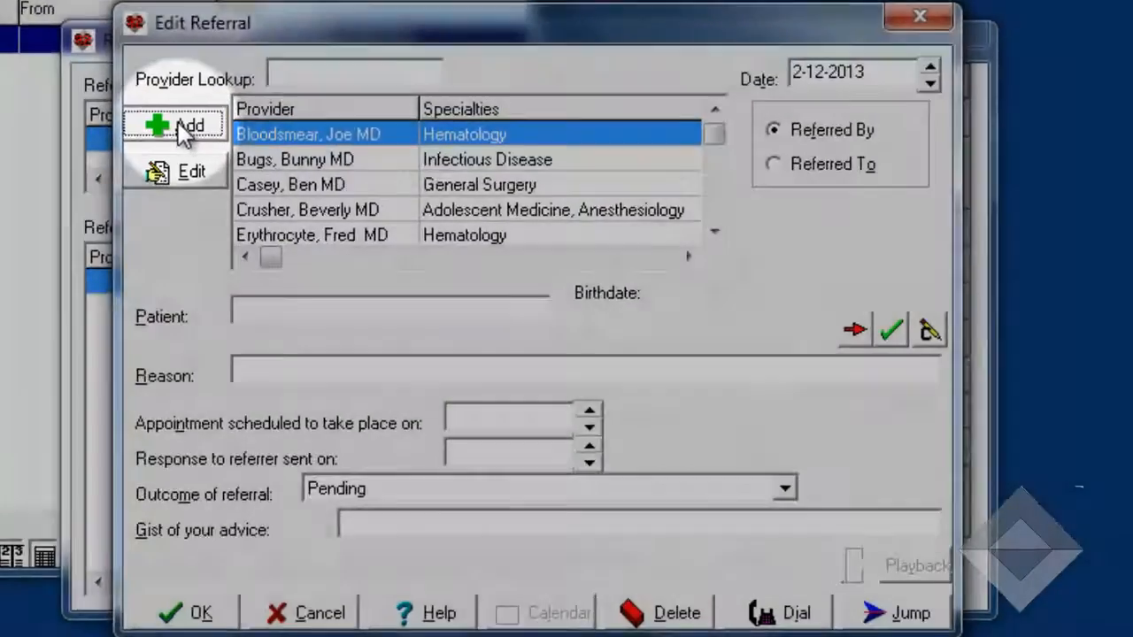
- Start a new referring provider record with the provider's first and last name and the practice Watson Associates
{"action": "left_click", "coordinate": [193, 133]}
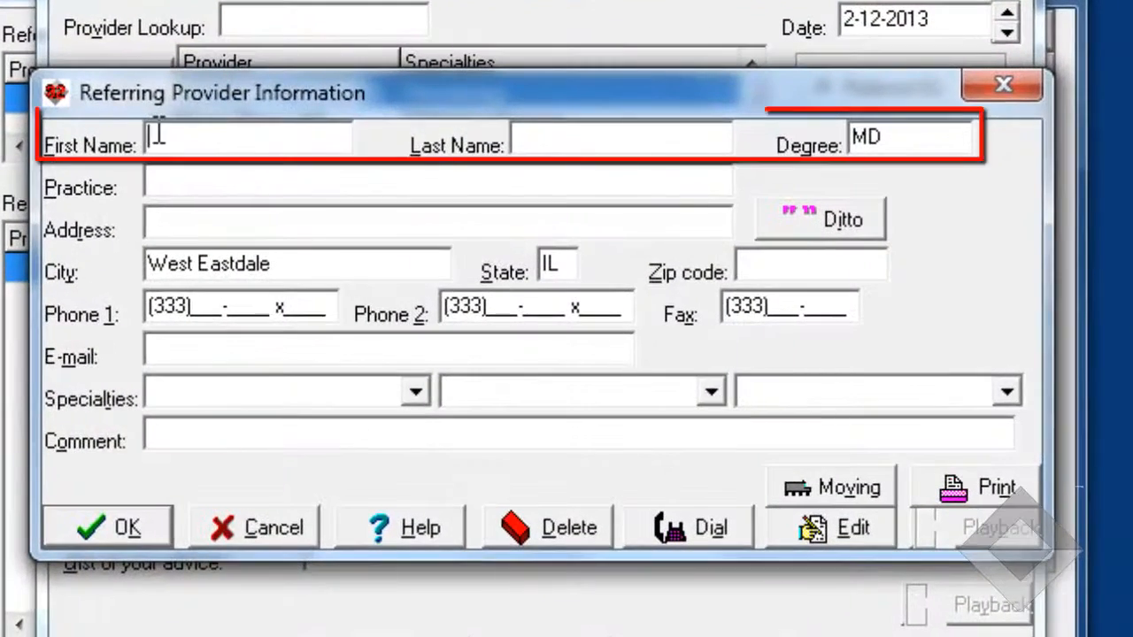
{"action": "type", "text": "John"}
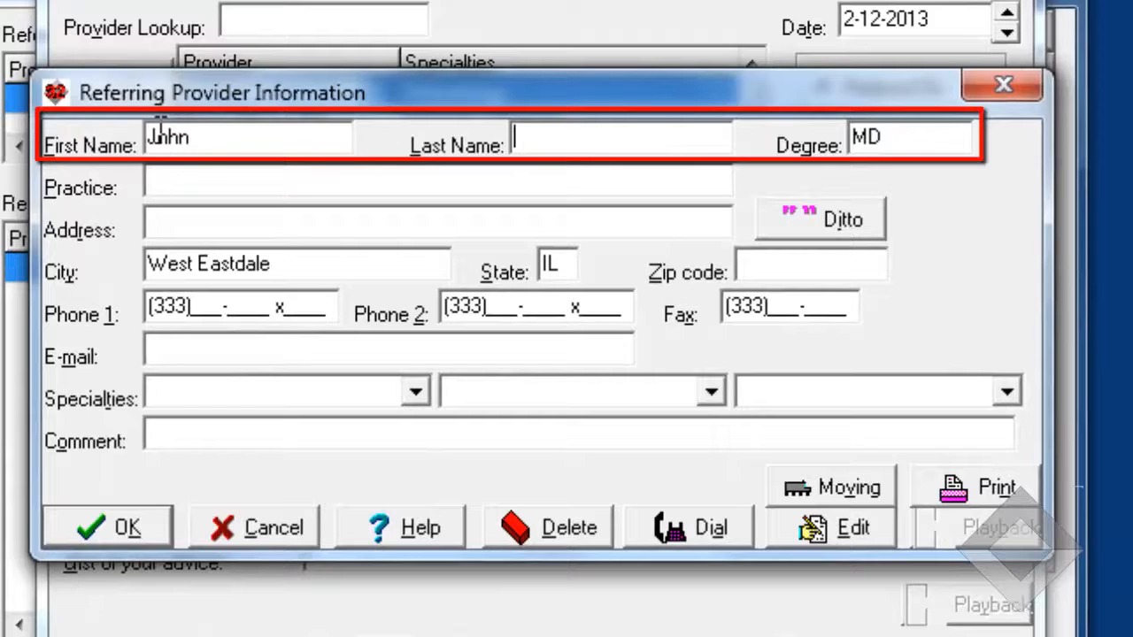
{"action": "type", "text": "Watson"}
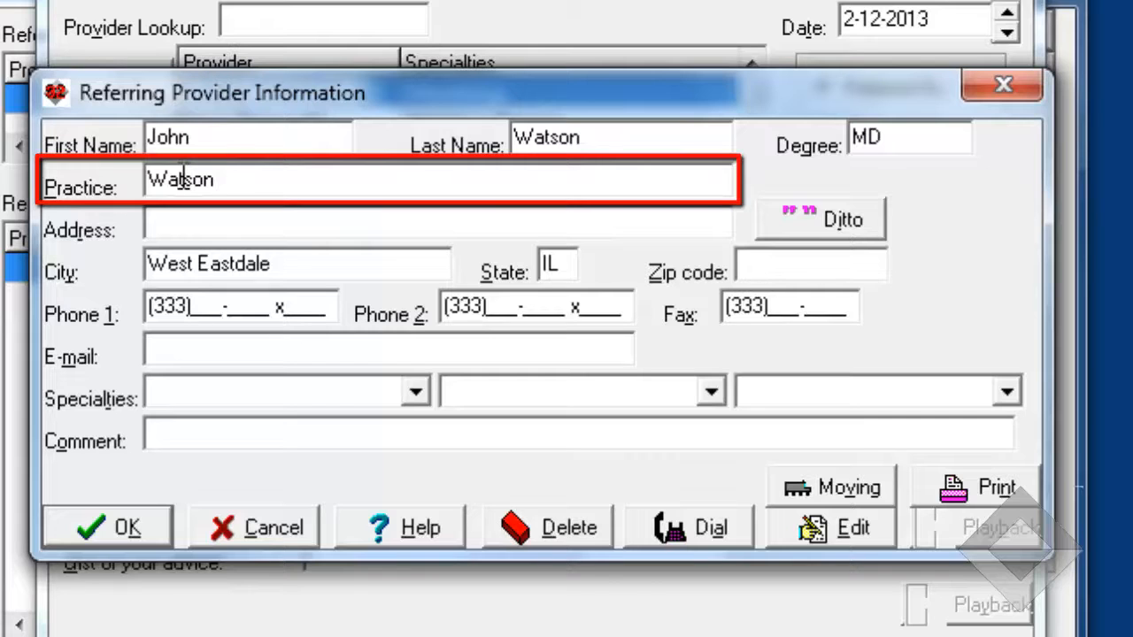
{"action": "left_click", "coordinate": [184, 179]}
{"action": "type", "text": "Watson Associates"}
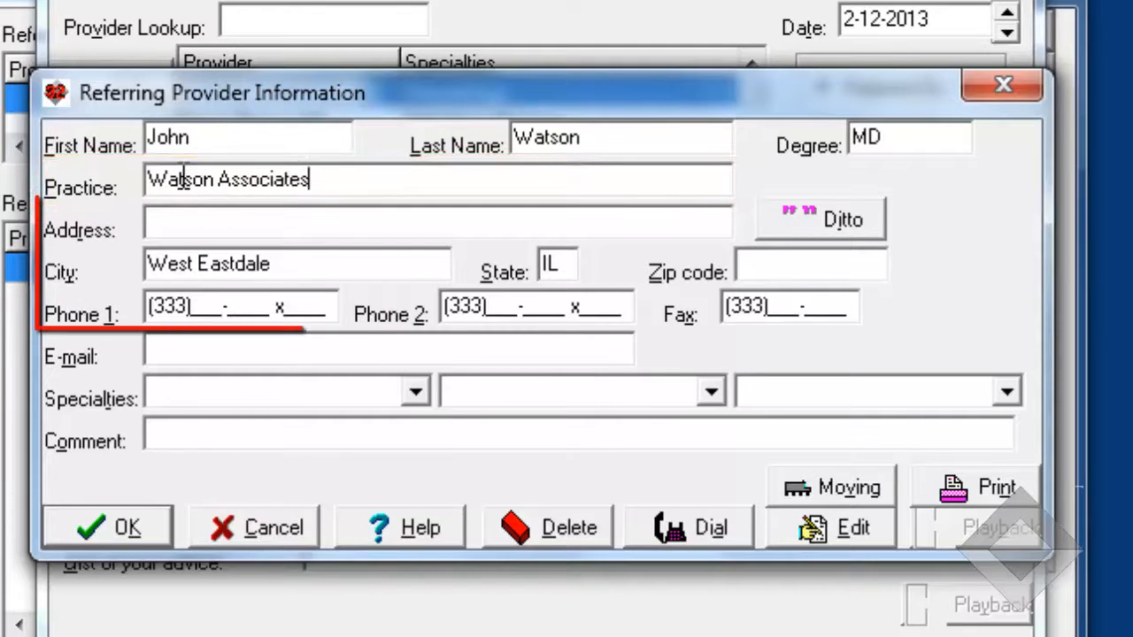
- Fill in the provider's street address, zip code and primary phone number with extension
{"action": "left_click", "coordinate": [189, 223]}
{"action": "type", "text": "1234 Mocking"}
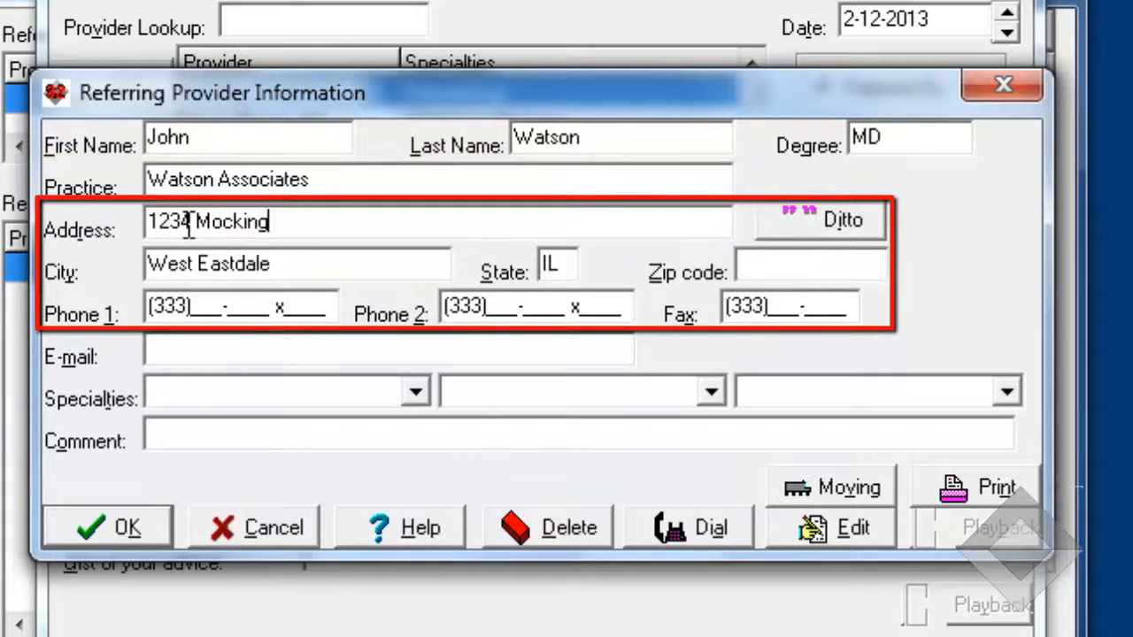
{"action": "key", "text": "Tab"}
{"action": "key", "text": "Tab"}
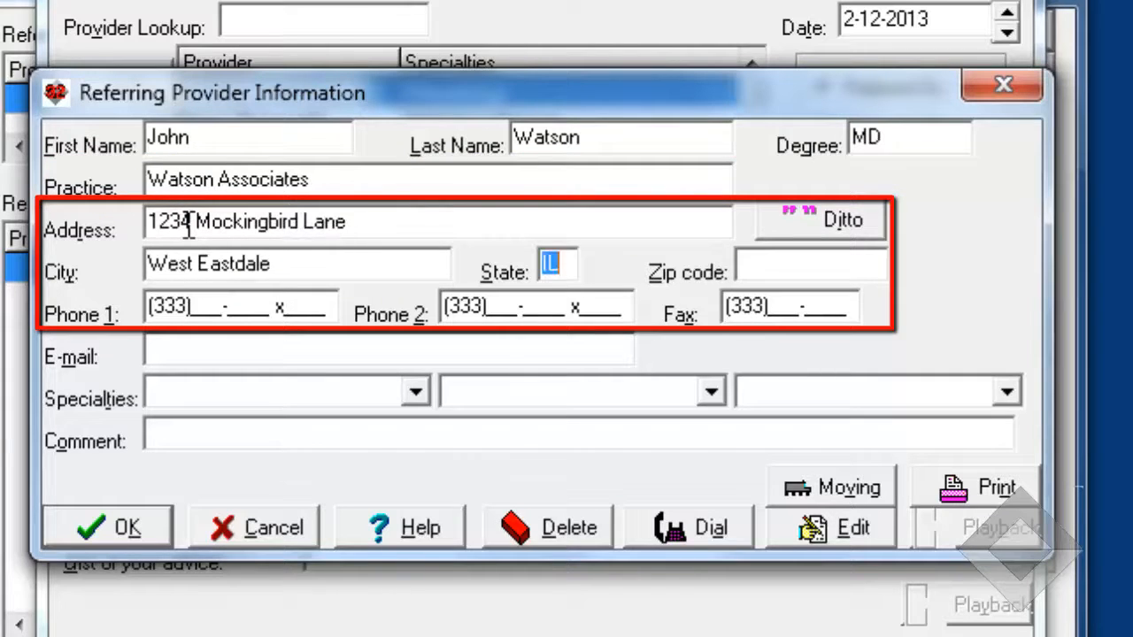
{"action": "type", "text": "12345"}
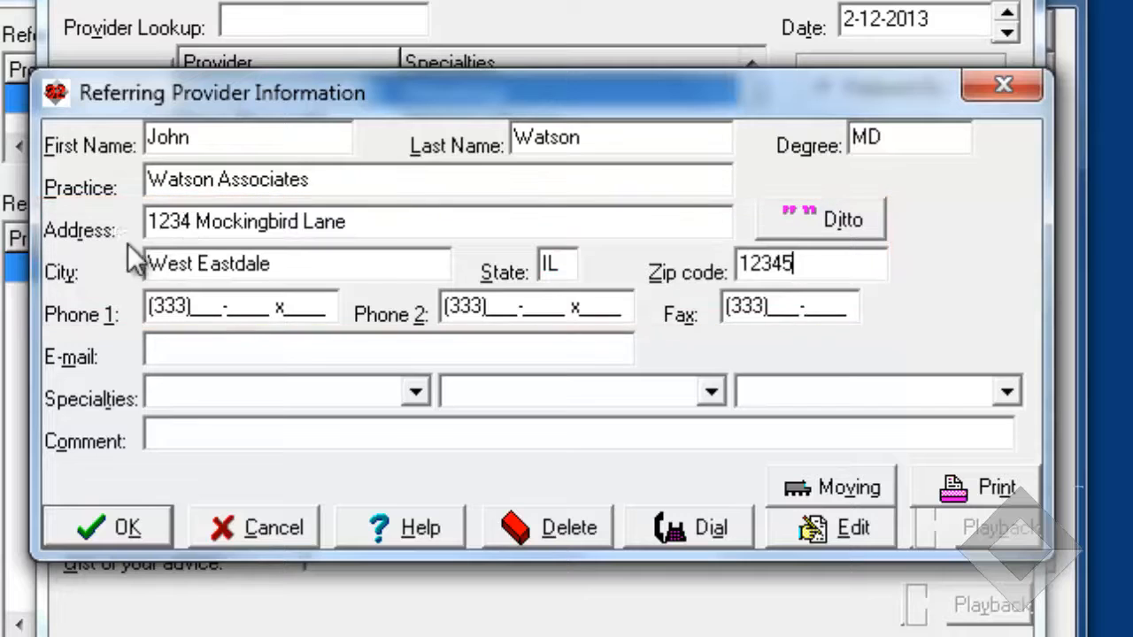
{"action": "type", "text": "1234"}
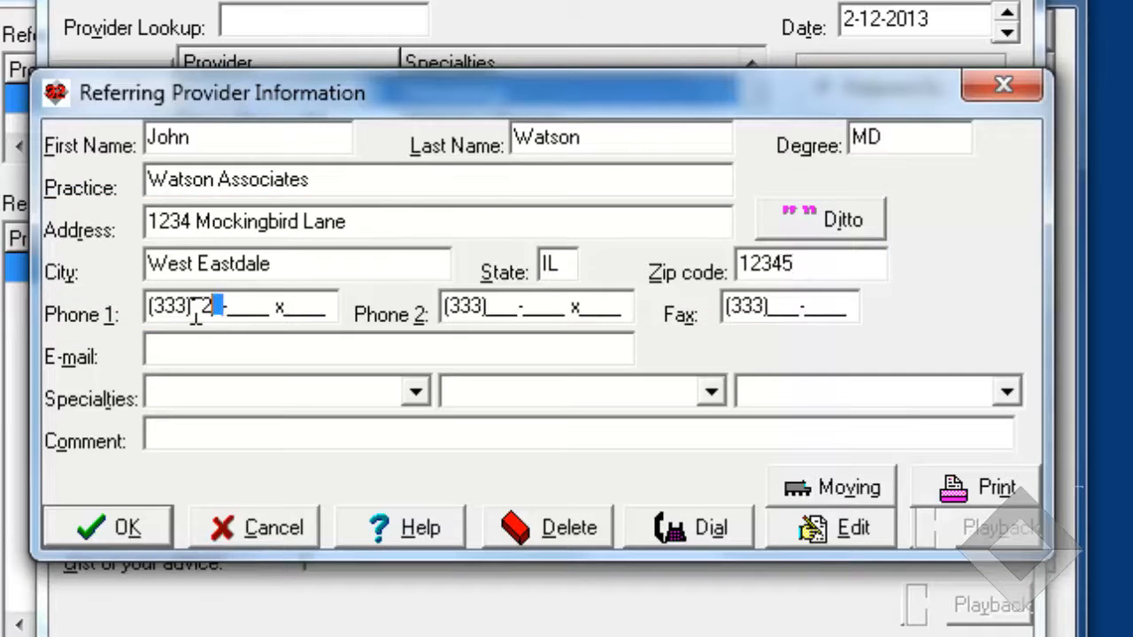
{"action": "type", "text": "567 x"}
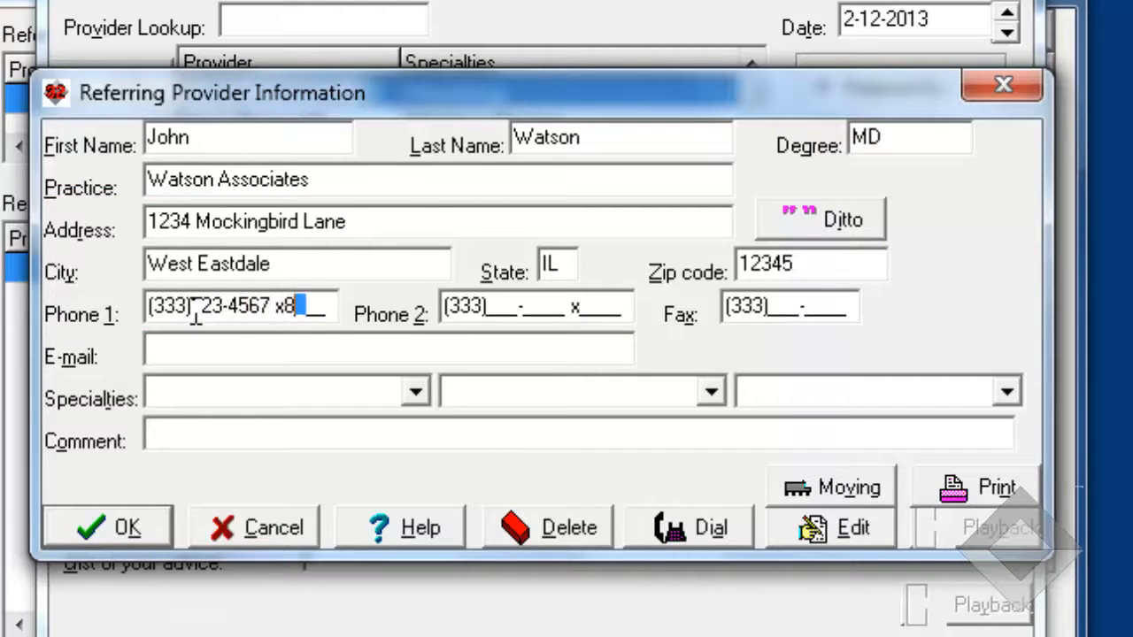
{"action": "type", "text": "8"}
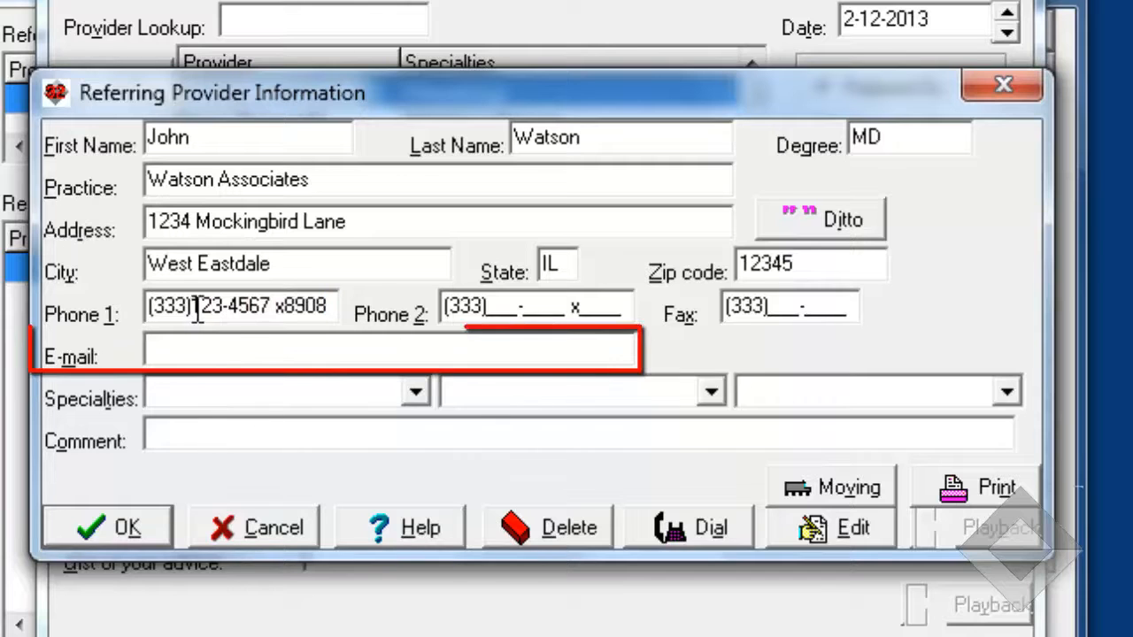
- Set the provider's first specialty to Psychiatry and enter the comment "open 10-2 on Fridays"
{"action": "left_click", "coordinate": [285, 348]}
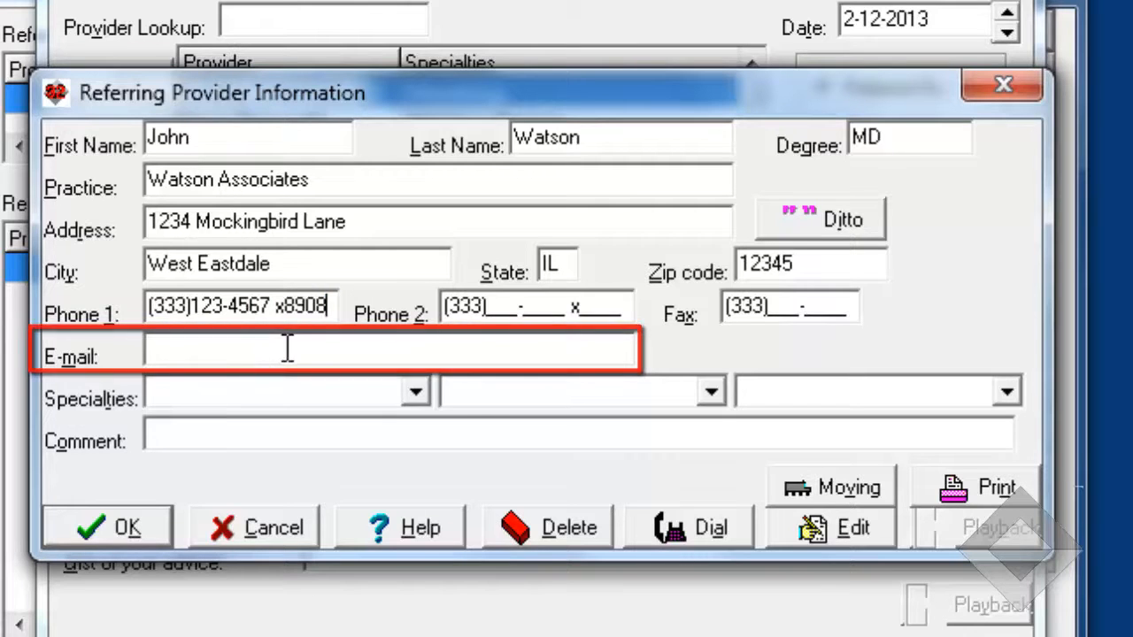
{"action": "left_click", "coordinate": [189, 389]}
{"action": "type", "text": "ps"}
{"action": "left_click", "coordinate": [188, 386]}
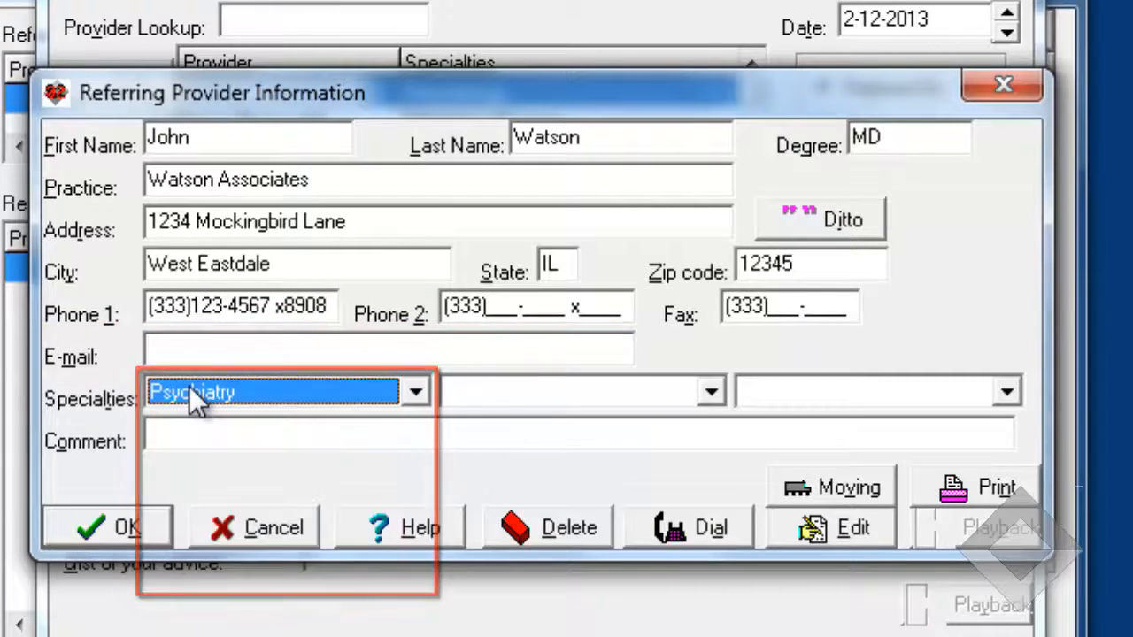
{"action": "left_click", "coordinate": [183, 436]}
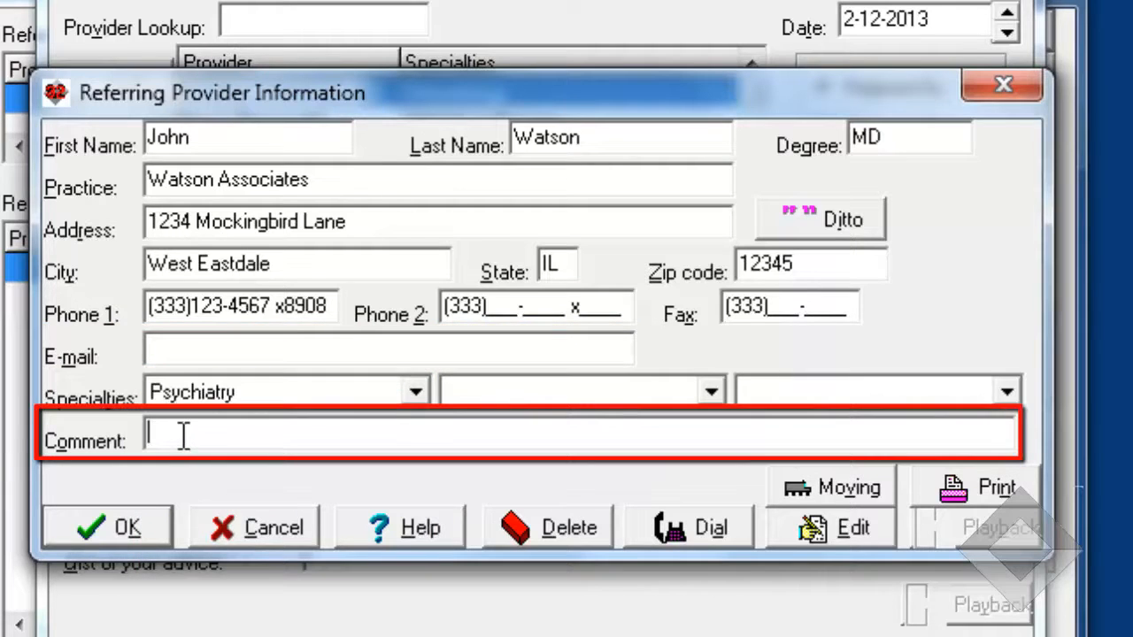
{"action": "type", "text": "open 10-2 on Fridays"}
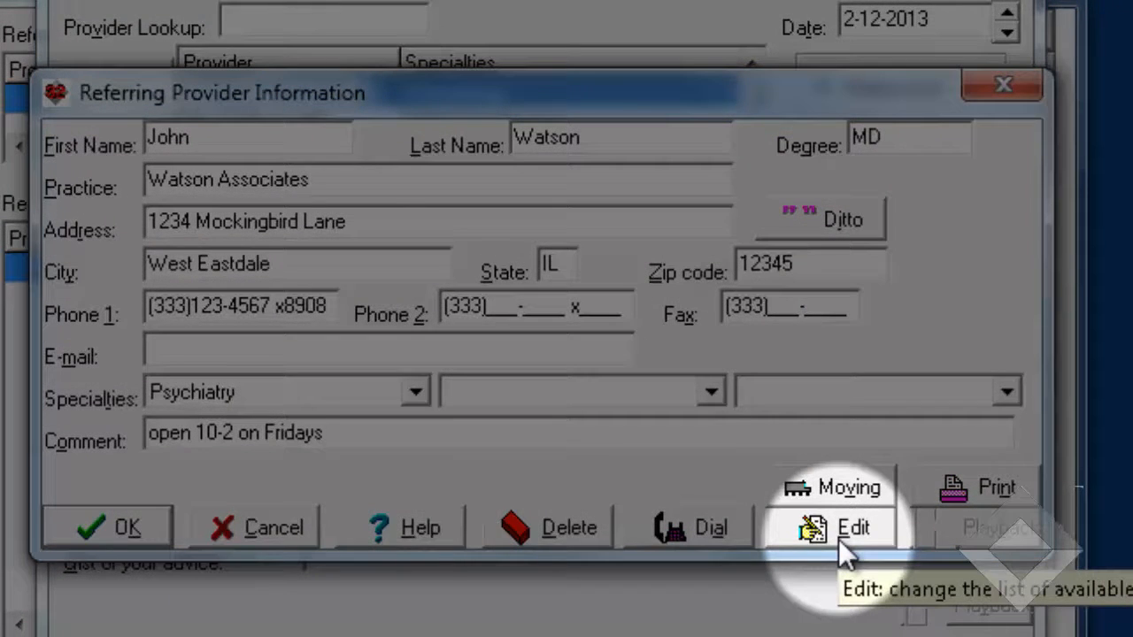
- Review the list of available provider specialties from start to end, and close it without changes
{"action": "left_click", "coordinate": [839, 530]}
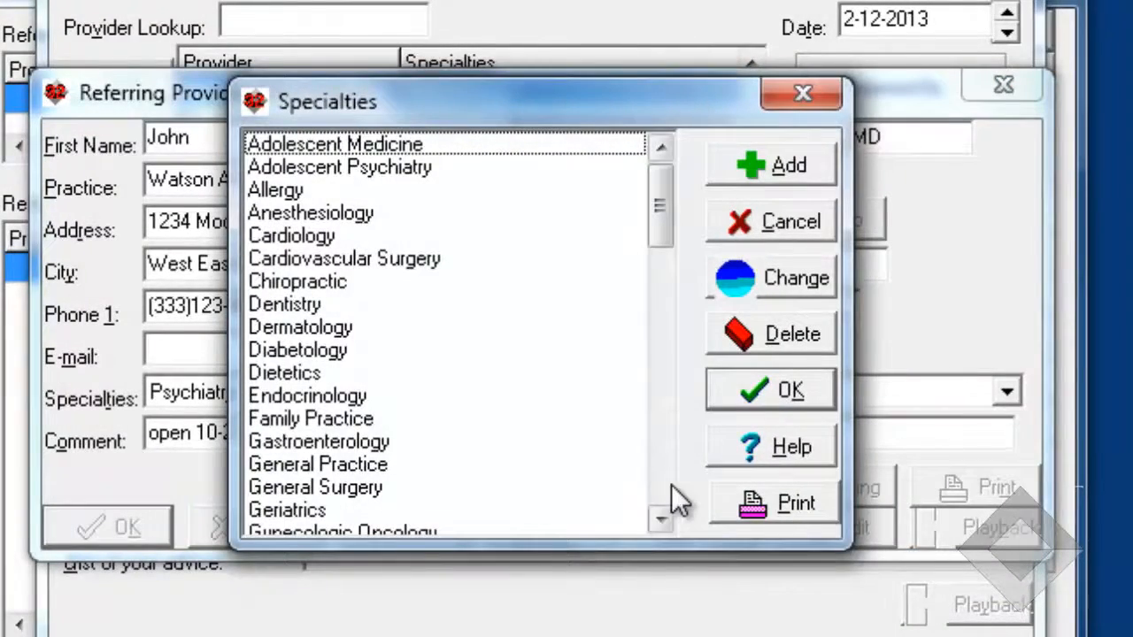
{"action": "scroll", "coordinate": [667, 483], "scroll_direction": "down", "scroll_amount": 13}
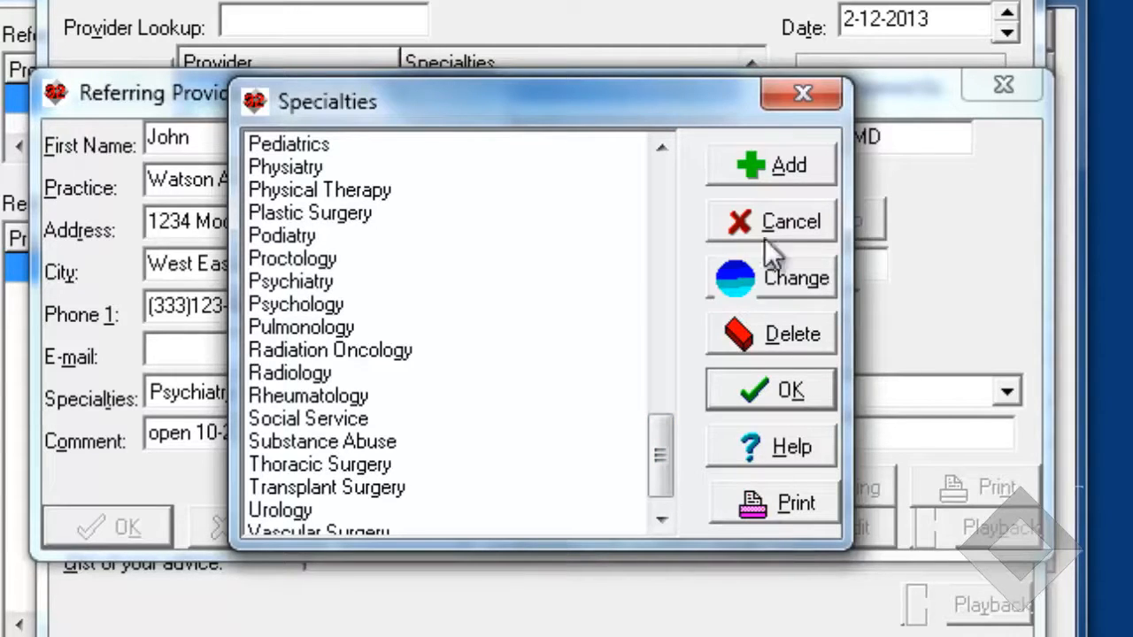
{"action": "left_click", "coordinate": [799, 93]}
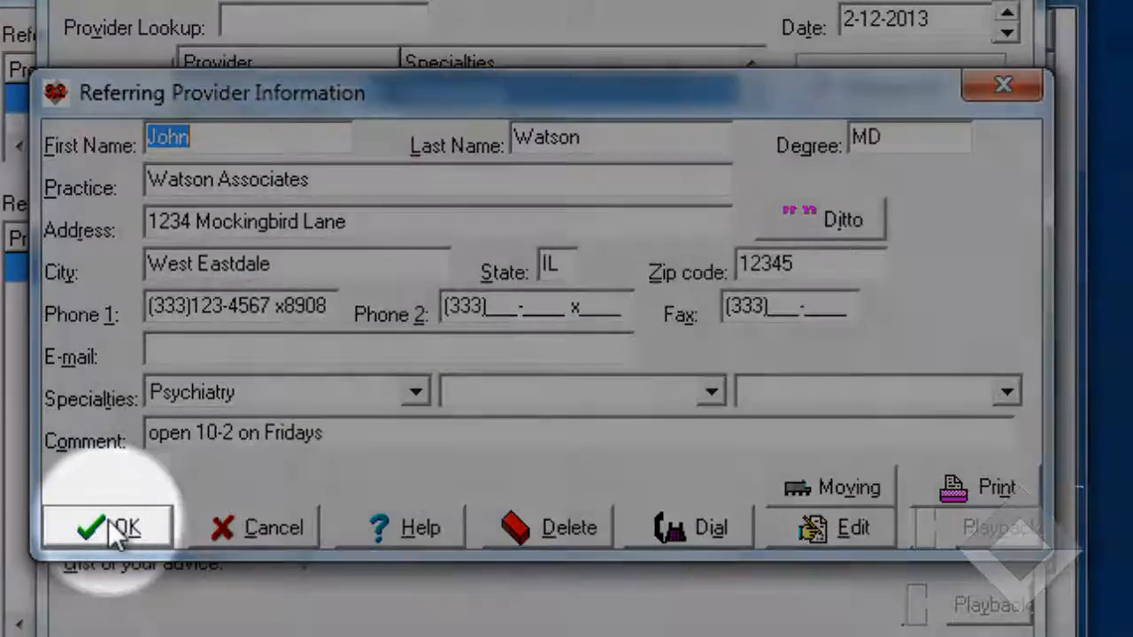
- Save the new provider record and look it up by last name to select it for the referral
{"action": "left_click", "coordinate": [123, 528]}
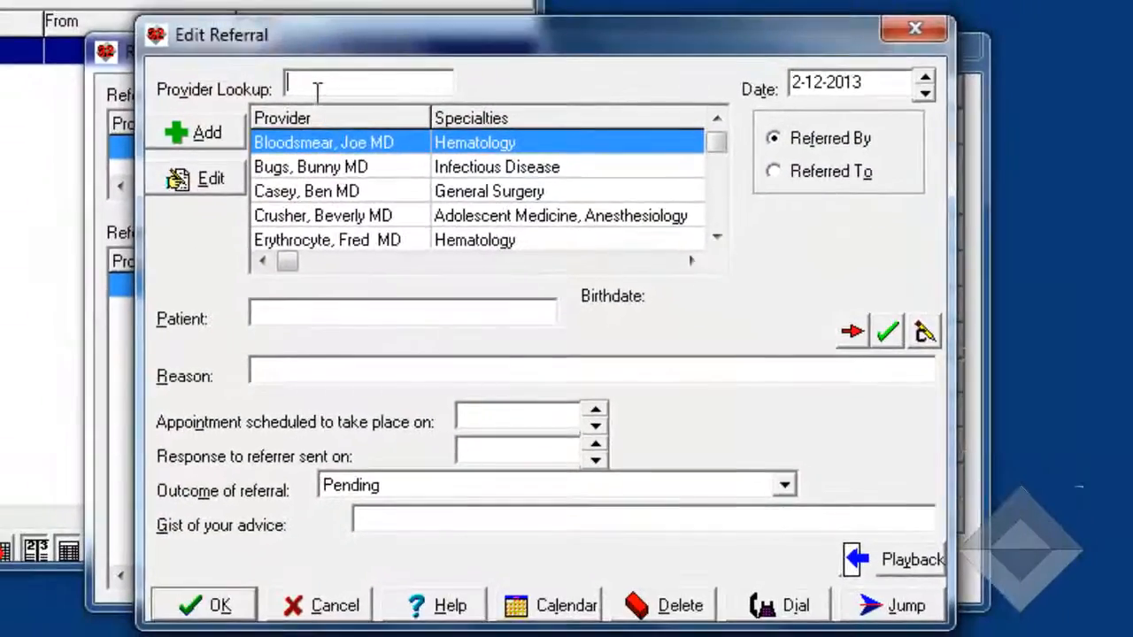
{"action": "type", "text": "wat"}
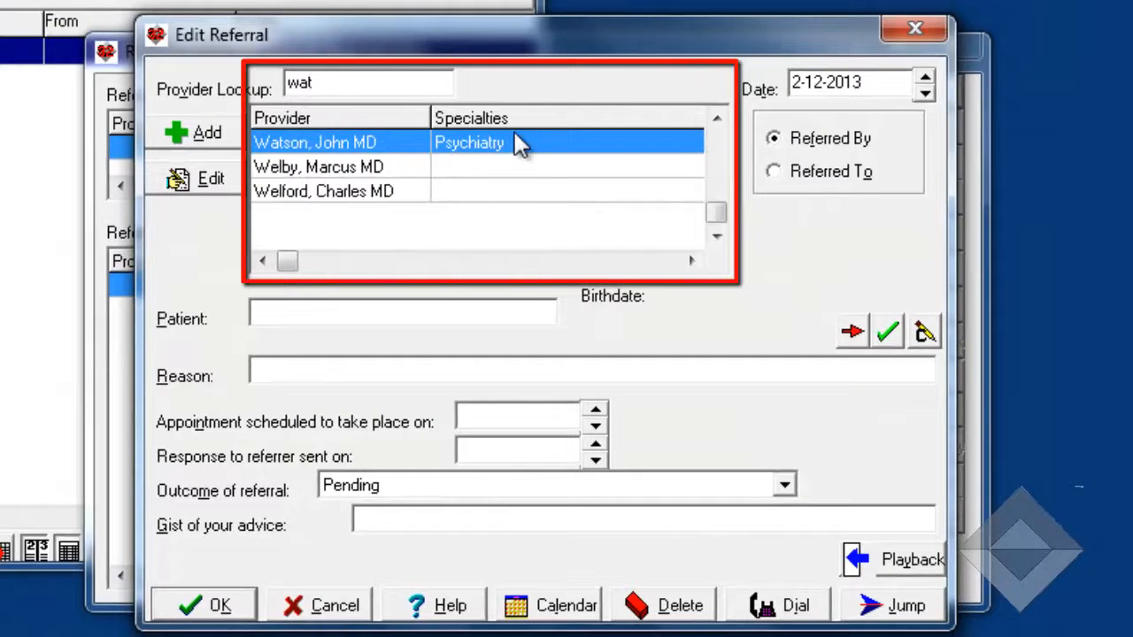
{"action": "left_click", "coordinate": [512, 138]}
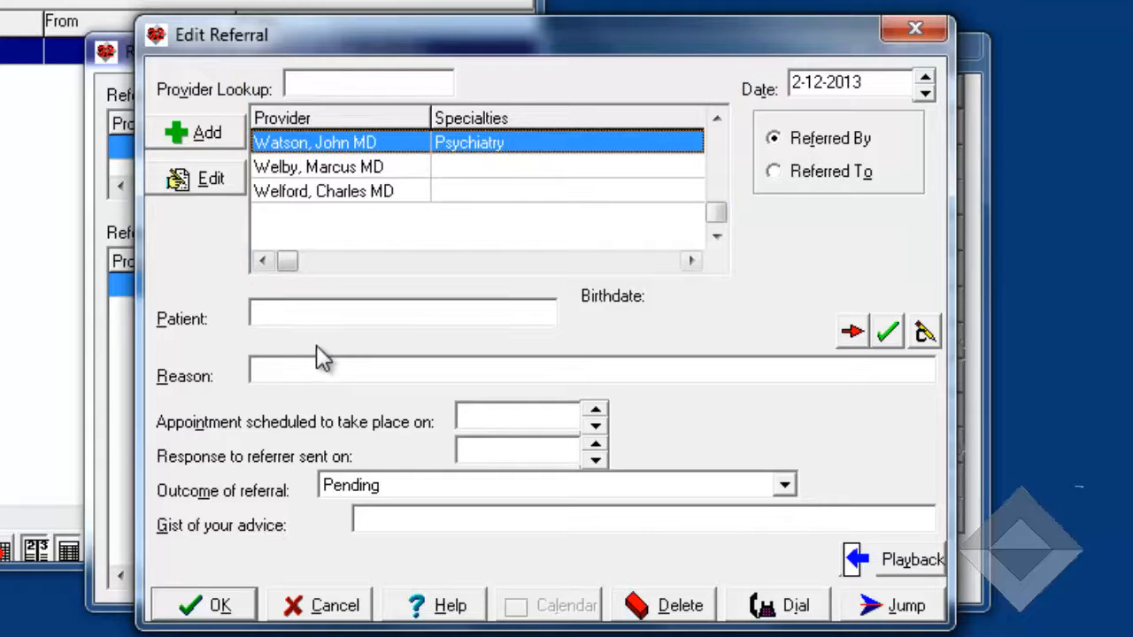
- Assign the most recently used patient to the referral and enter the reason "hallucinations"
{"action": "left_click", "coordinate": [281, 311]}
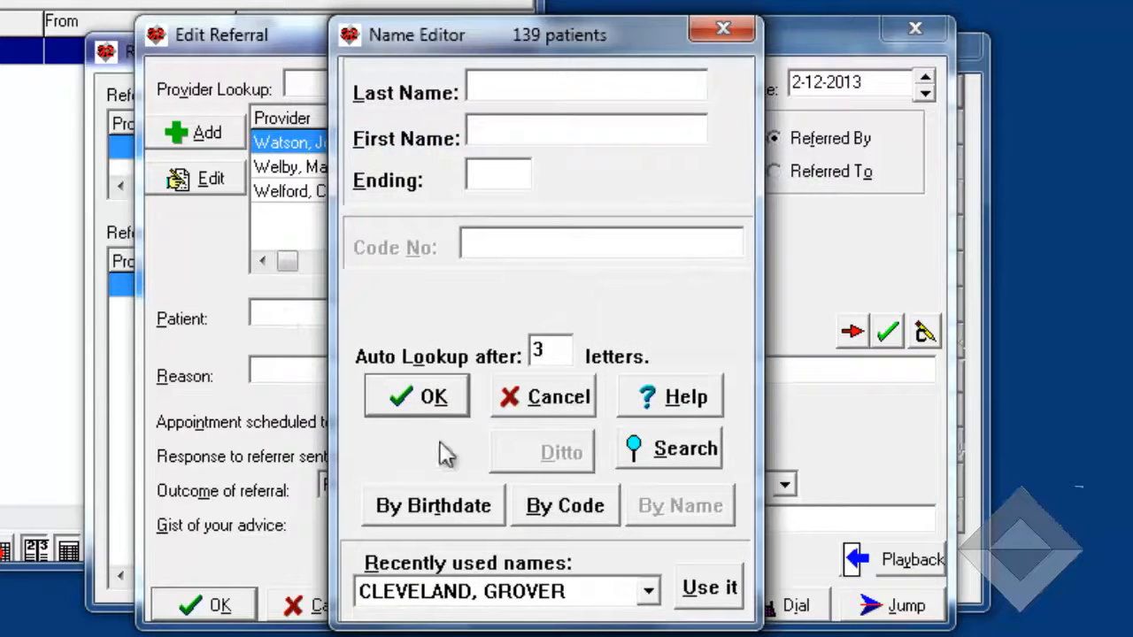
{"action": "left_click", "coordinate": [725, 605]}
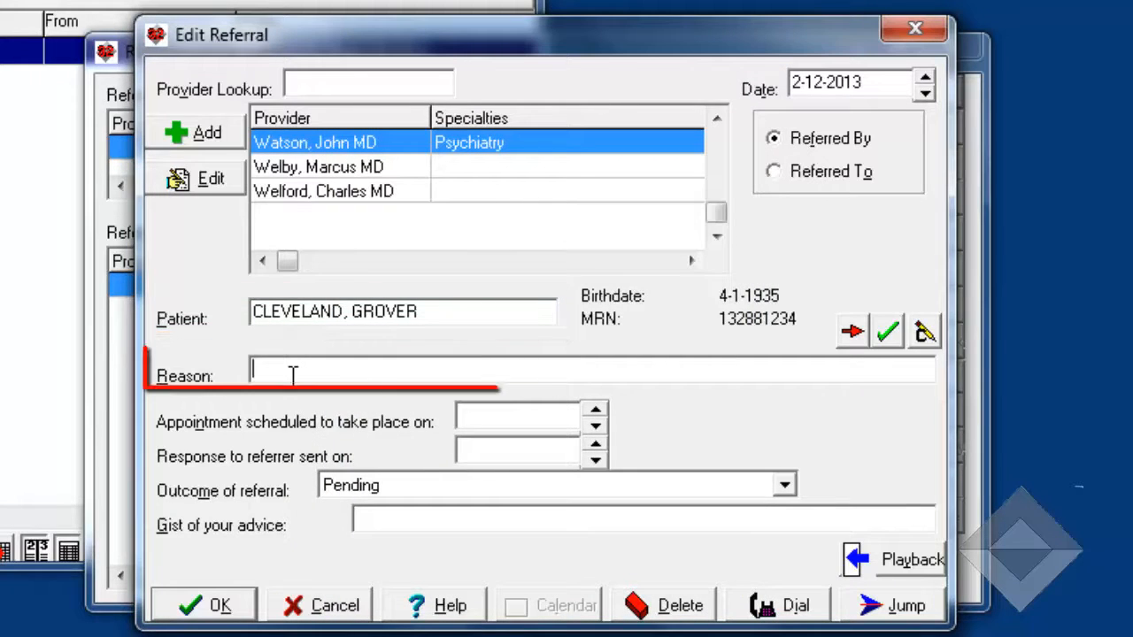
{"action": "type", "text": "hallu"}
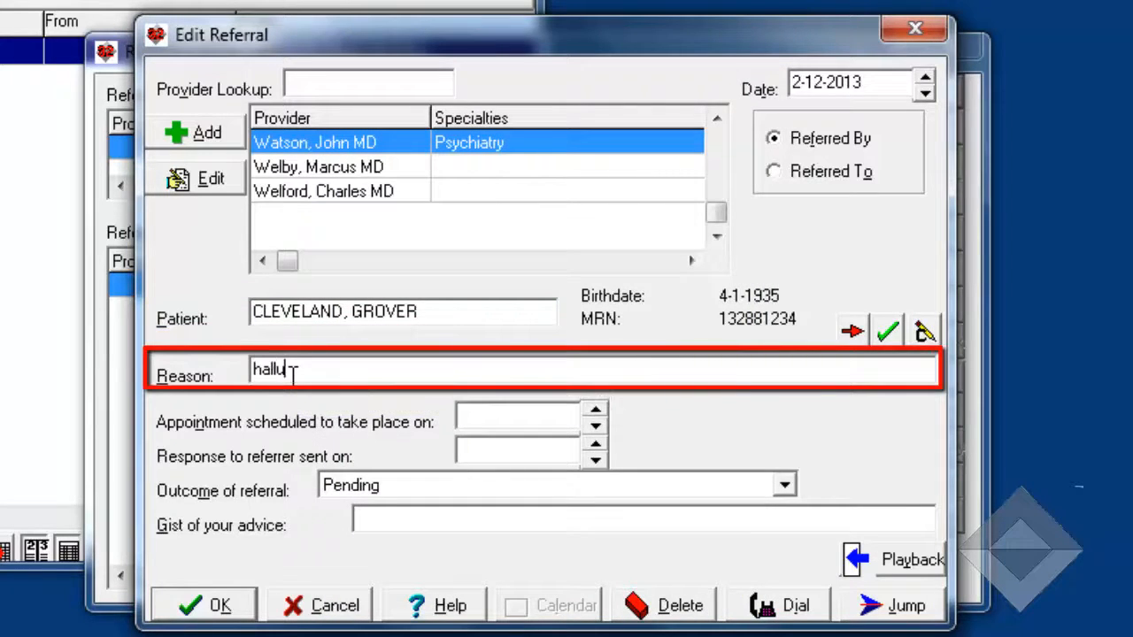
{"action": "type", "text": "cinations"}
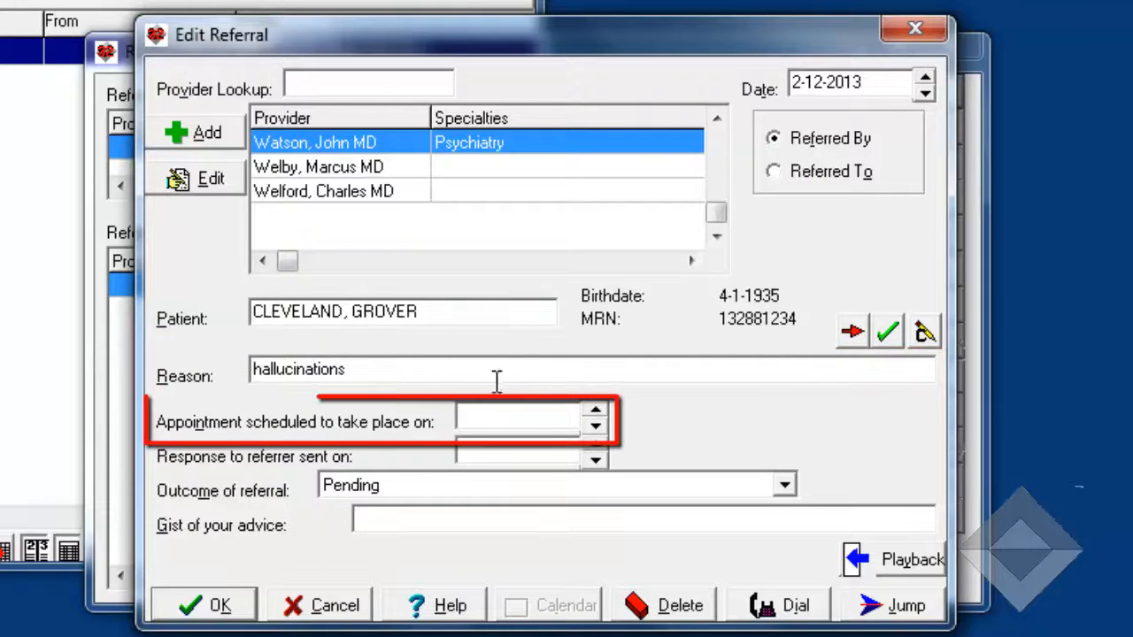
- Set the scheduled appointment date to 2-17-2013 and save the referral
{"action": "left_click", "coordinate": [596, 412]}
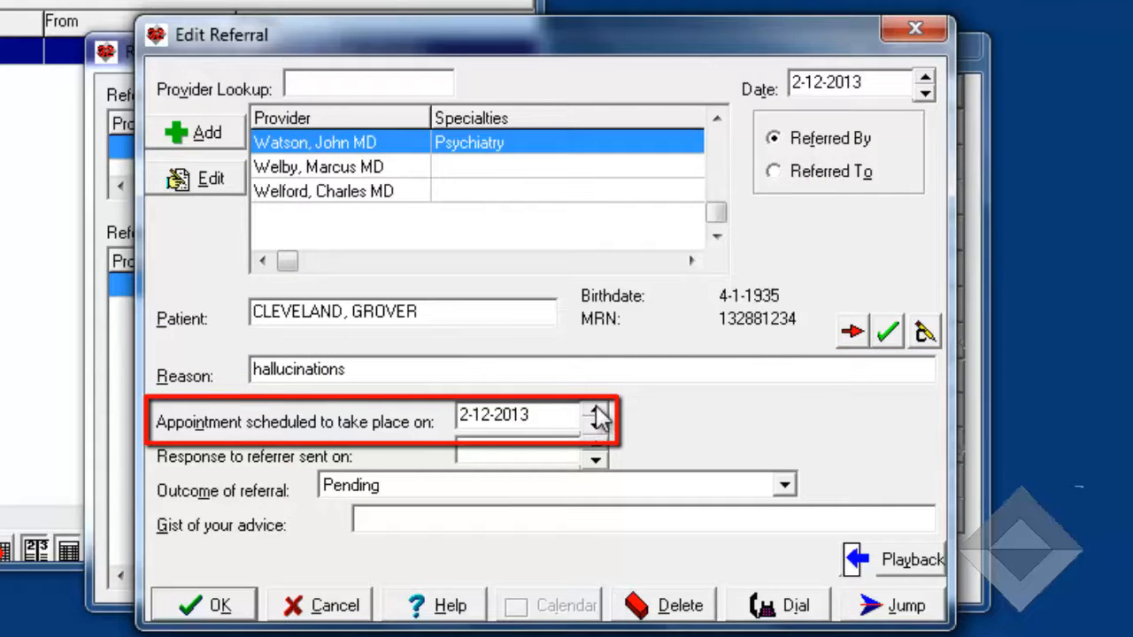
{"action": "left_click", "coordinate": [596, 408]}
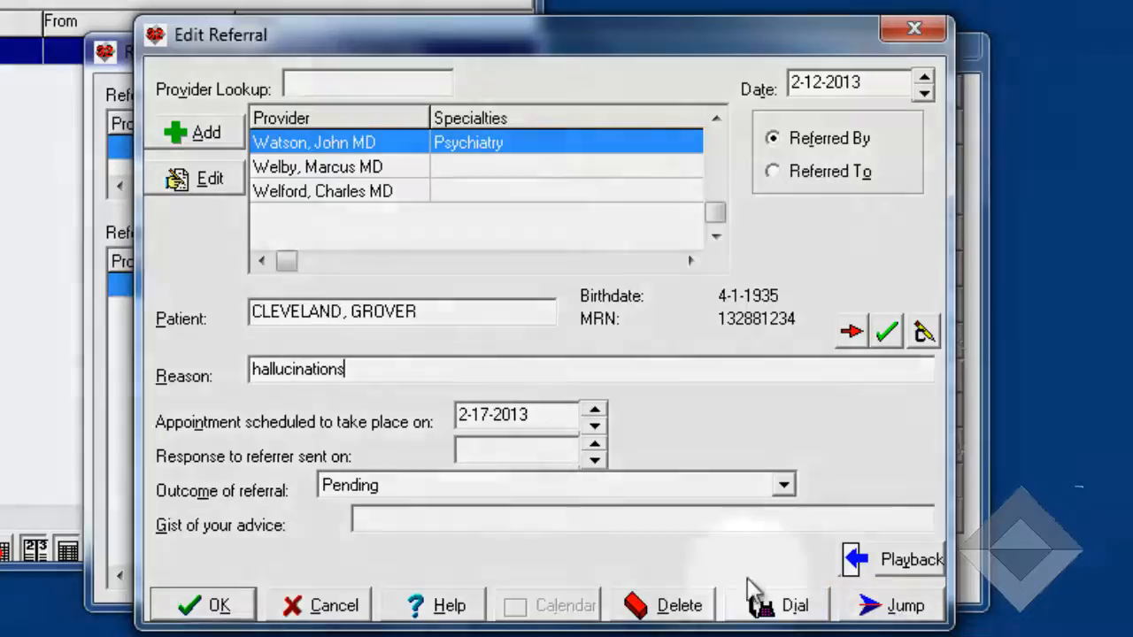
{"action": "left_click", "coordinate": [237, 600]}
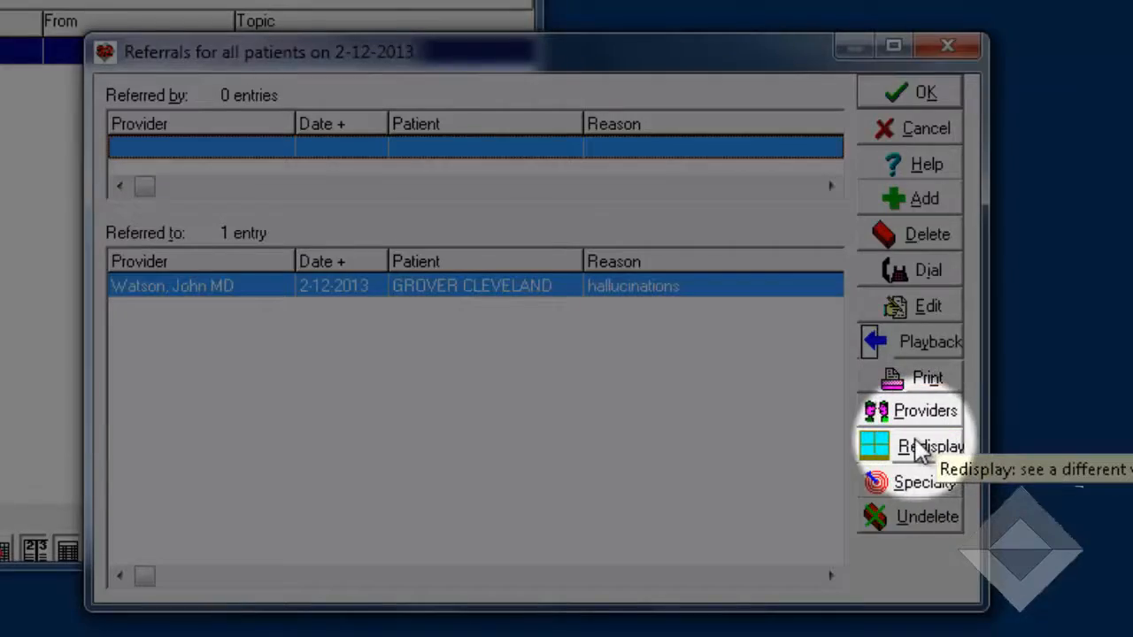
- Set the referral redisplay filter to start on 1/1/2012 and include only the newly added psychiatry provider
{"action": "left_click", "coordinate": [921, 447]}
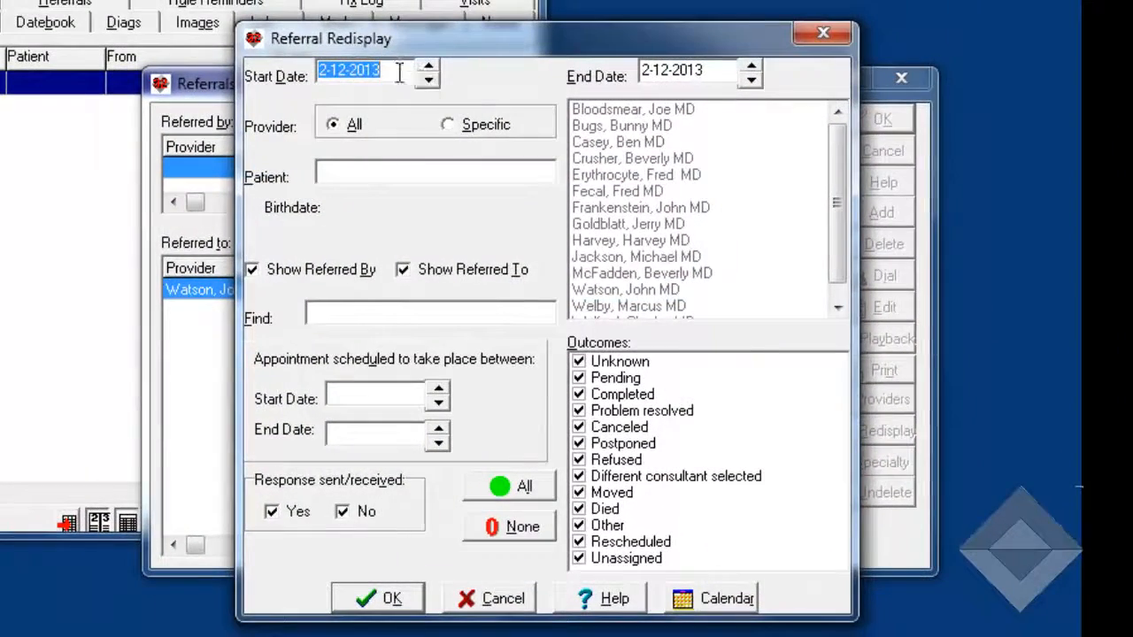
{"action": "type", "text": "1/1/2012"}
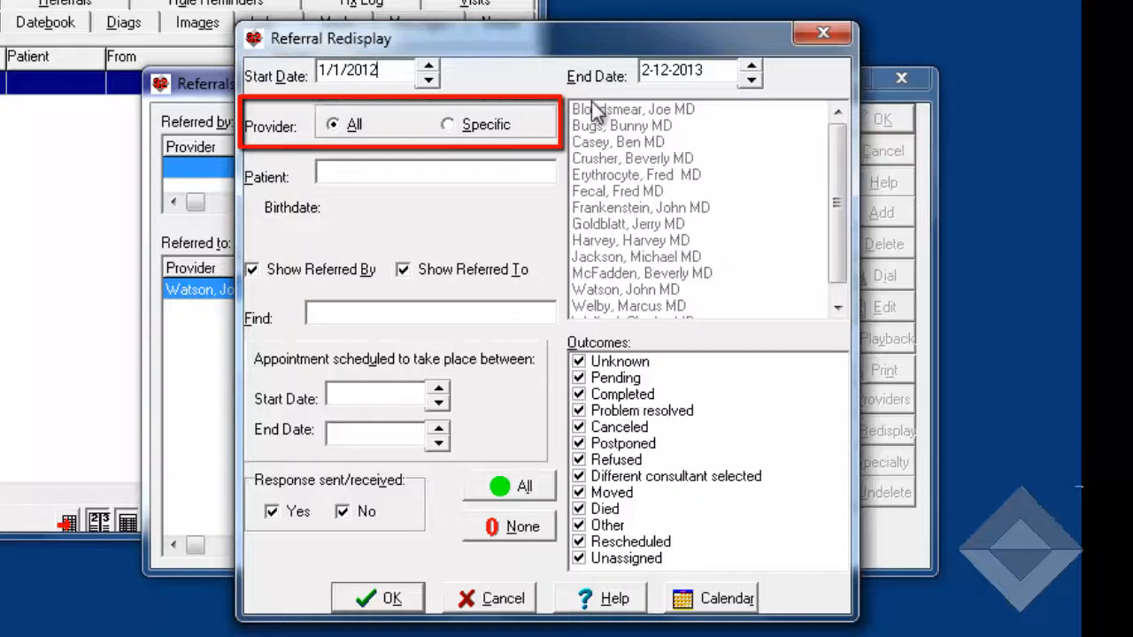
{"action": "left_click", "coordinate": [448, 125]}
{"action": "left_click", "coordinate": [641, 290]}
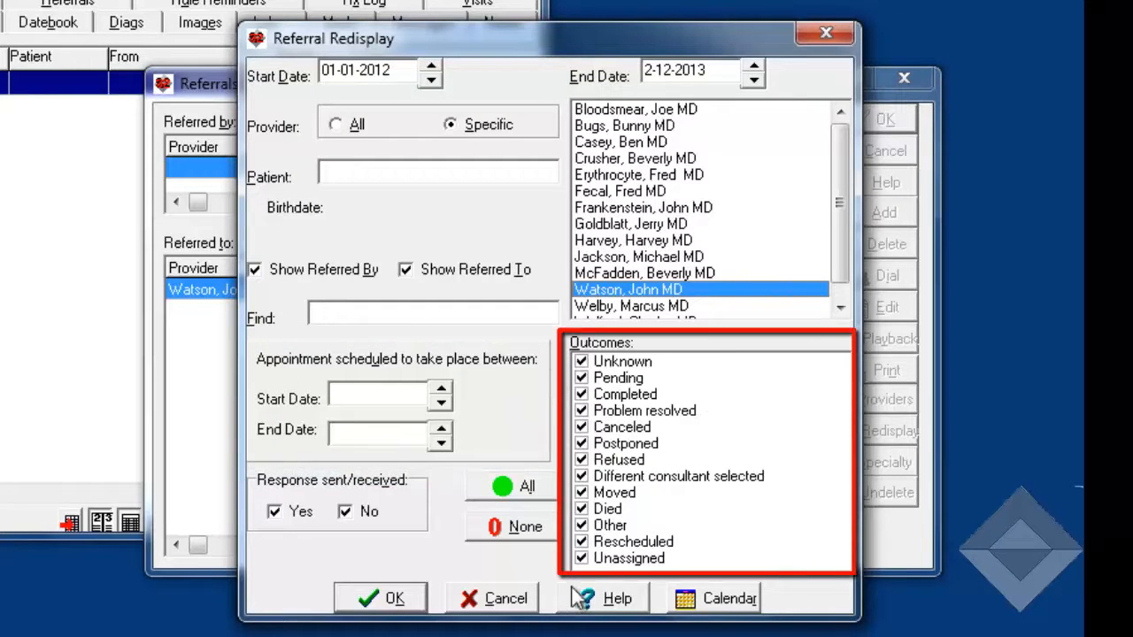
- Limit the referral outcomes to Pending only, apply the filter, and close the referrals list
{"action": "left_click", "coordinate": [522, 528]}
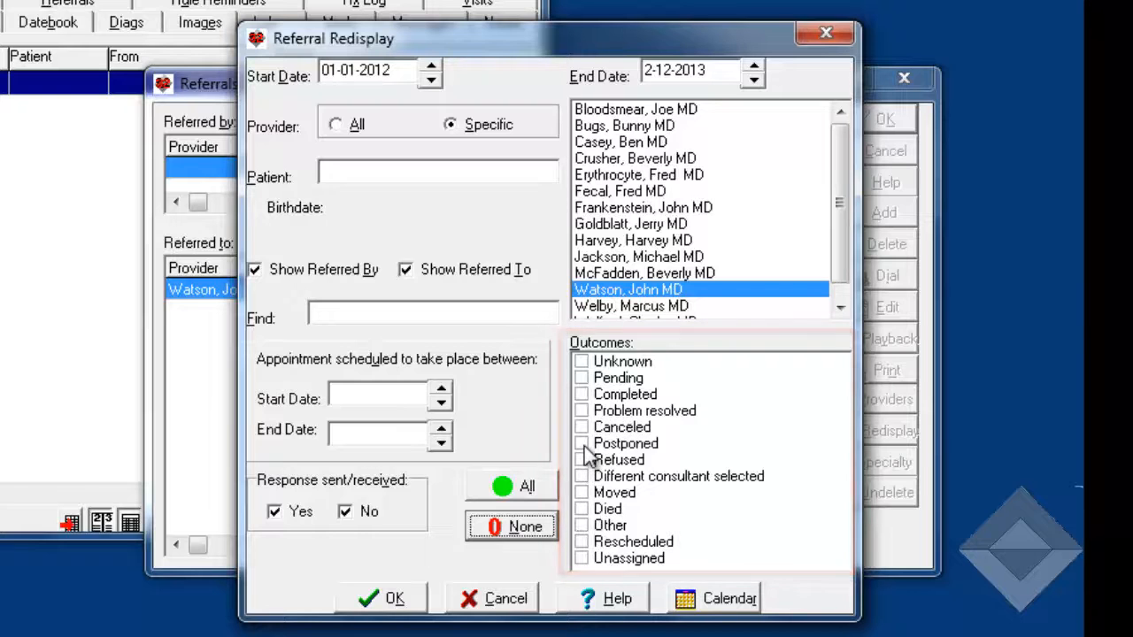
{"action": "left_click", "coordinate": [581, 378]}
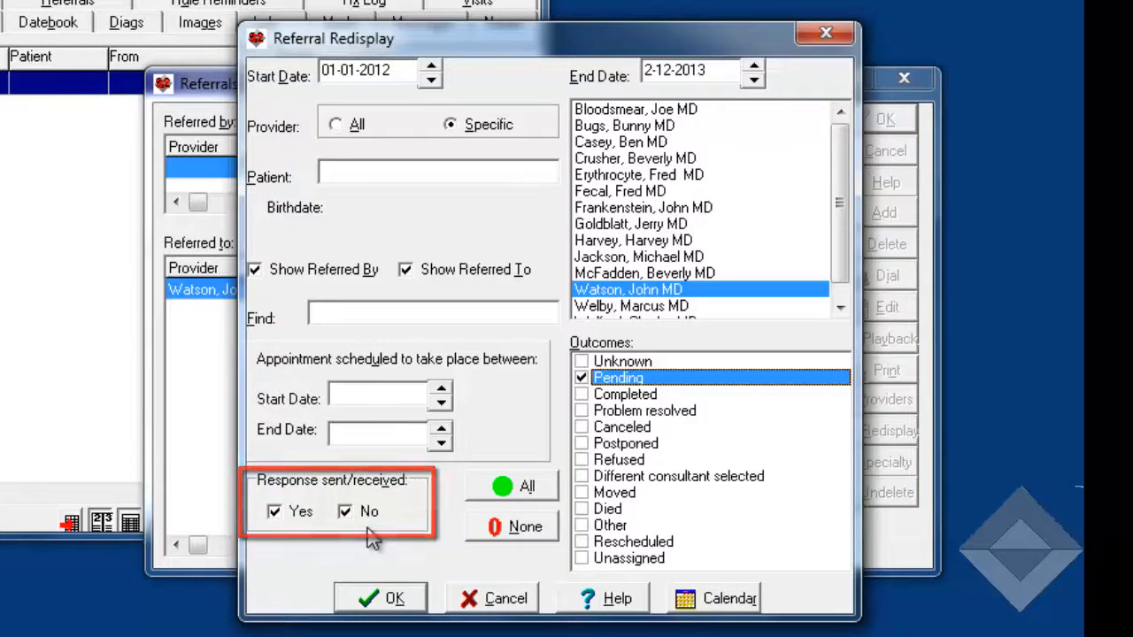
{"action": "key", "text": "Return"}
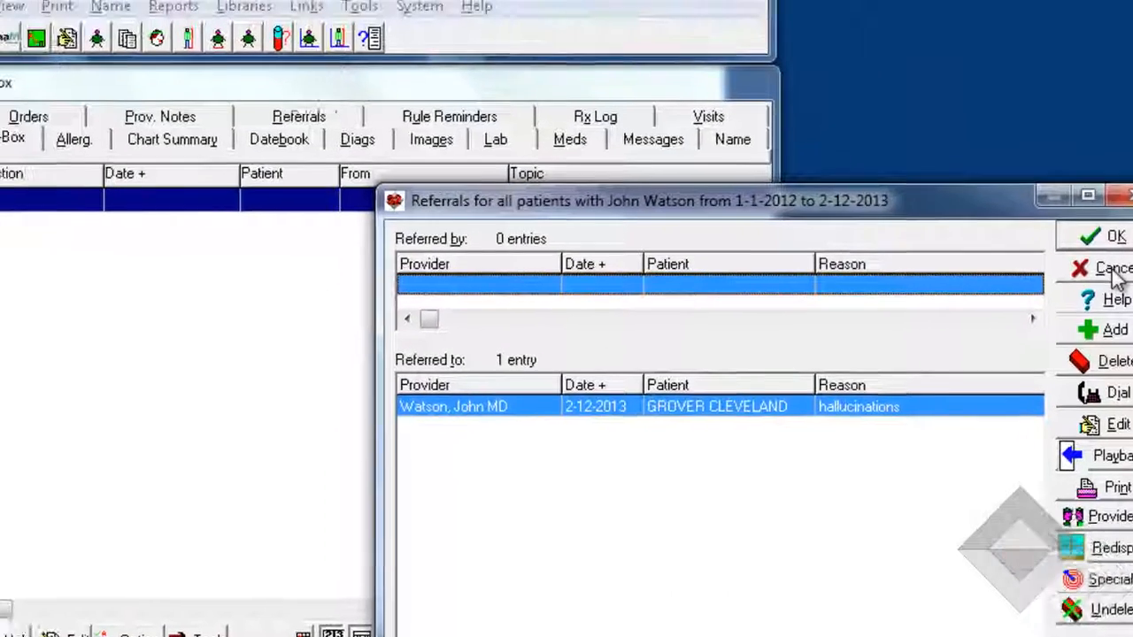
{"action": "left_click", "coordinate": [880, 151]}
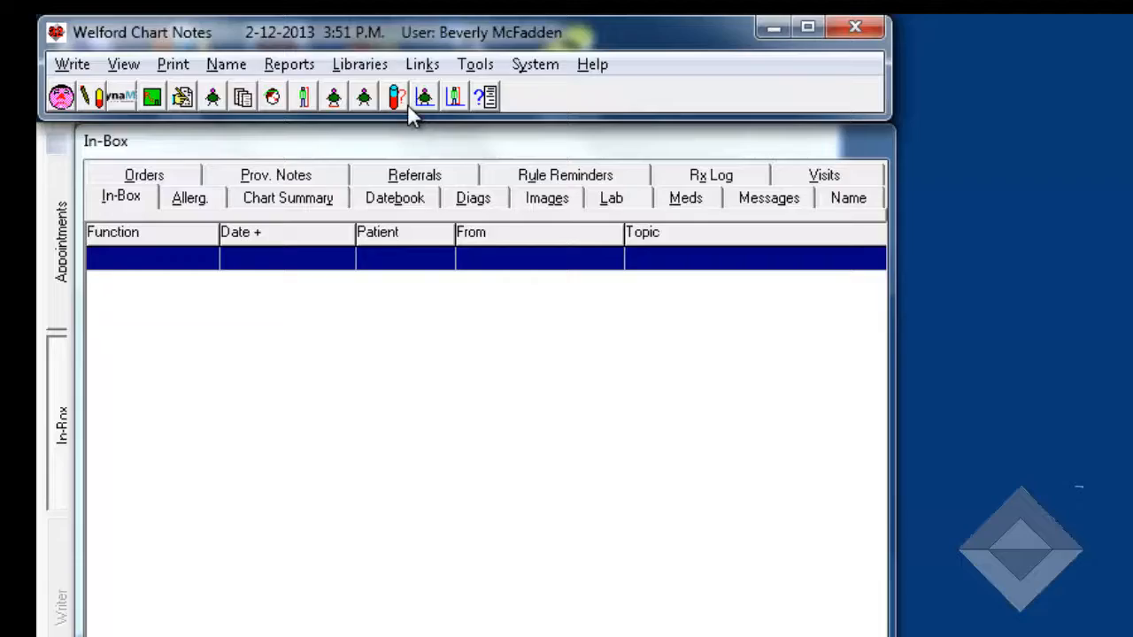
- In the Writer's auto open options, restrict the automatically opened referrals to Pending Only
{"action": "left_click", "coordinate": [535, 64]}
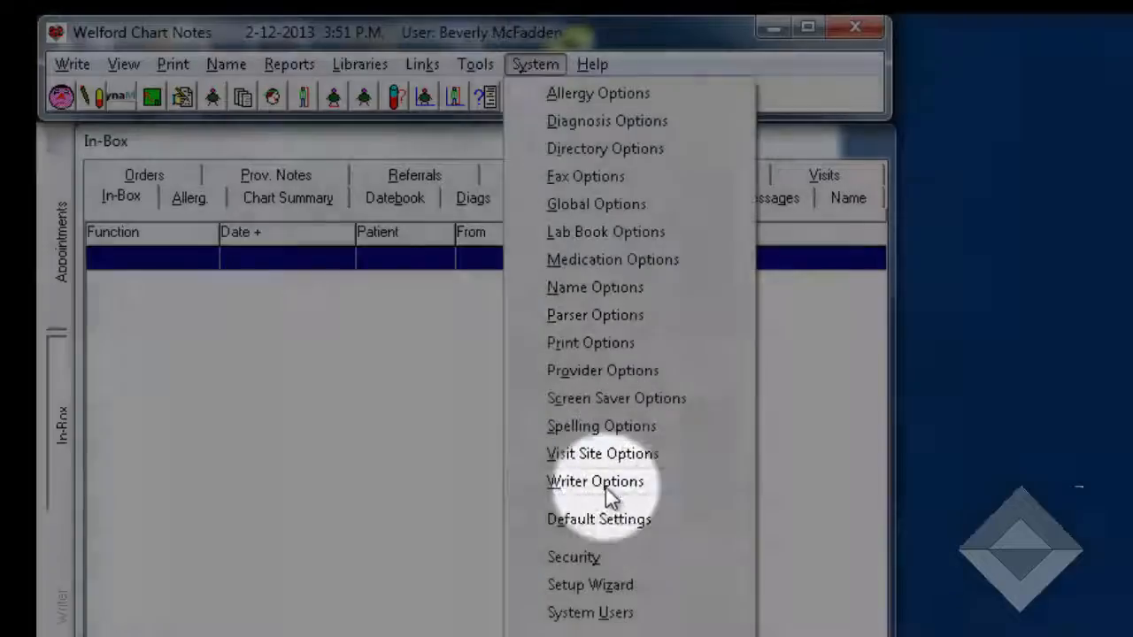
{"action": "left_click", "coordinate": [605, 486]}
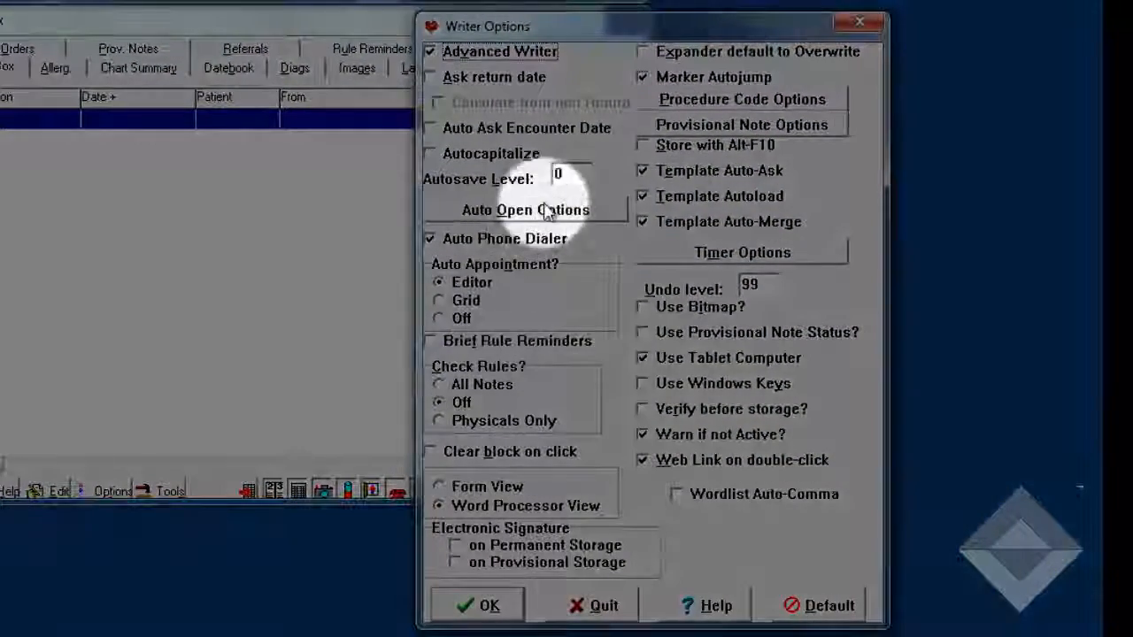
{"action": "left_click", "coordinate": [546, 210]}
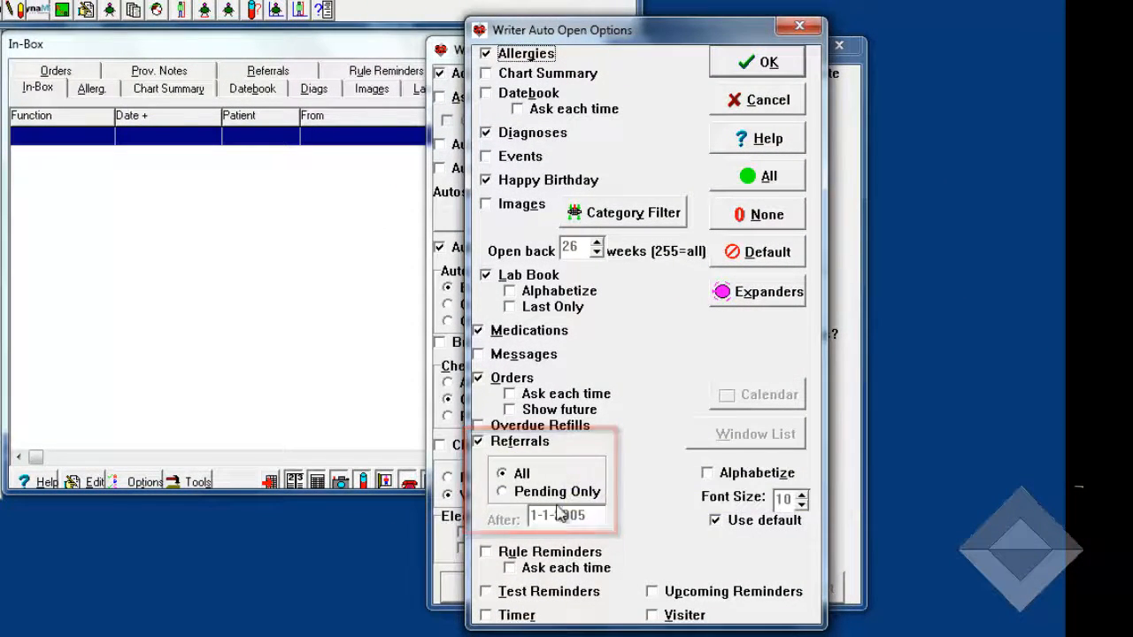
{"action": "left_click", "coordinate": [501, 491]}
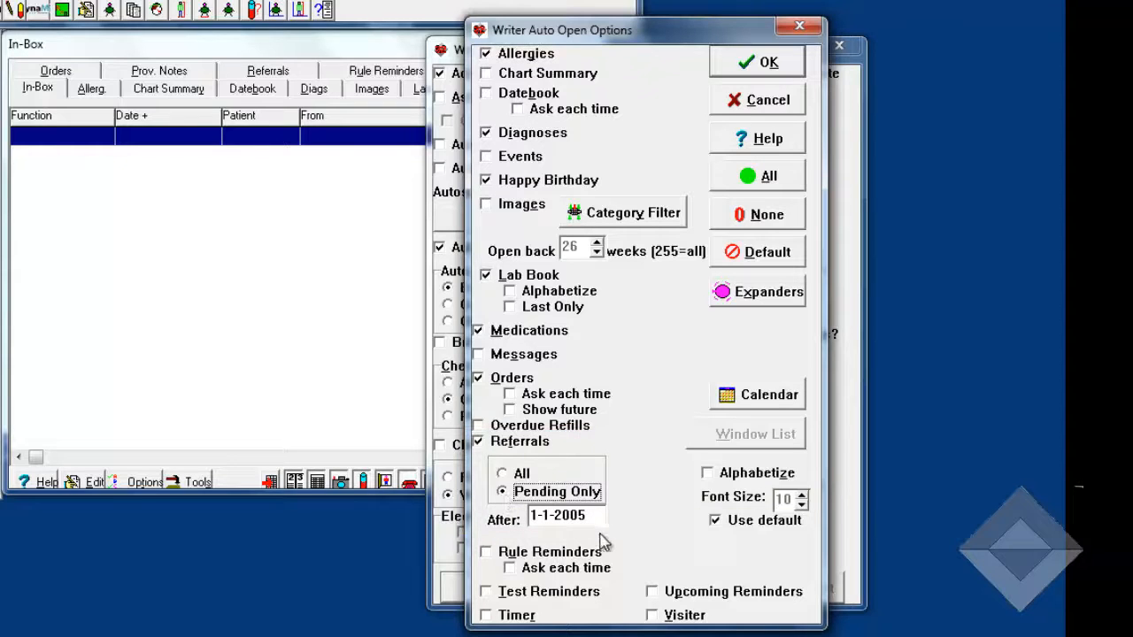